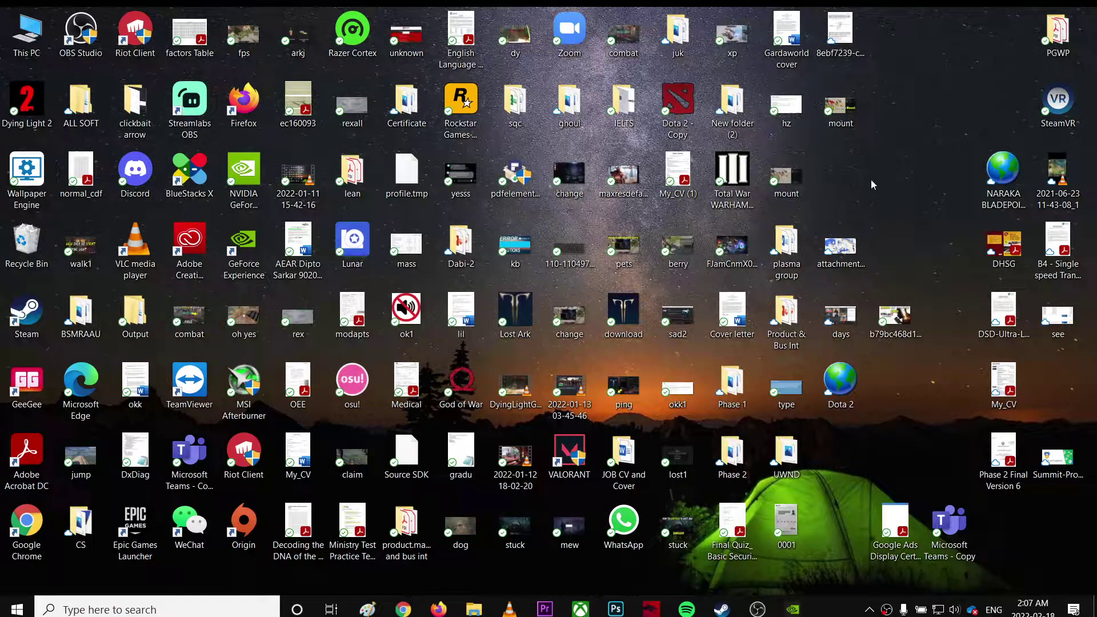
# Launch Steam, then show Total War: WARHAMMER III details in maximized GeForce Experience
pyautogui.click(721, 609)
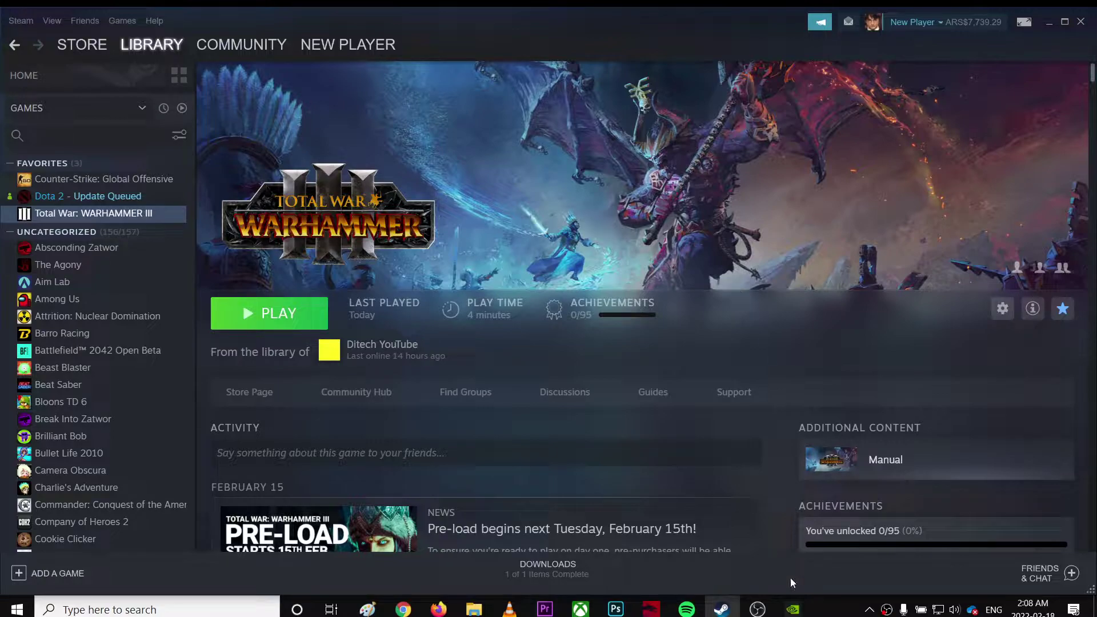
pyautogui.moveTo(794, 610)
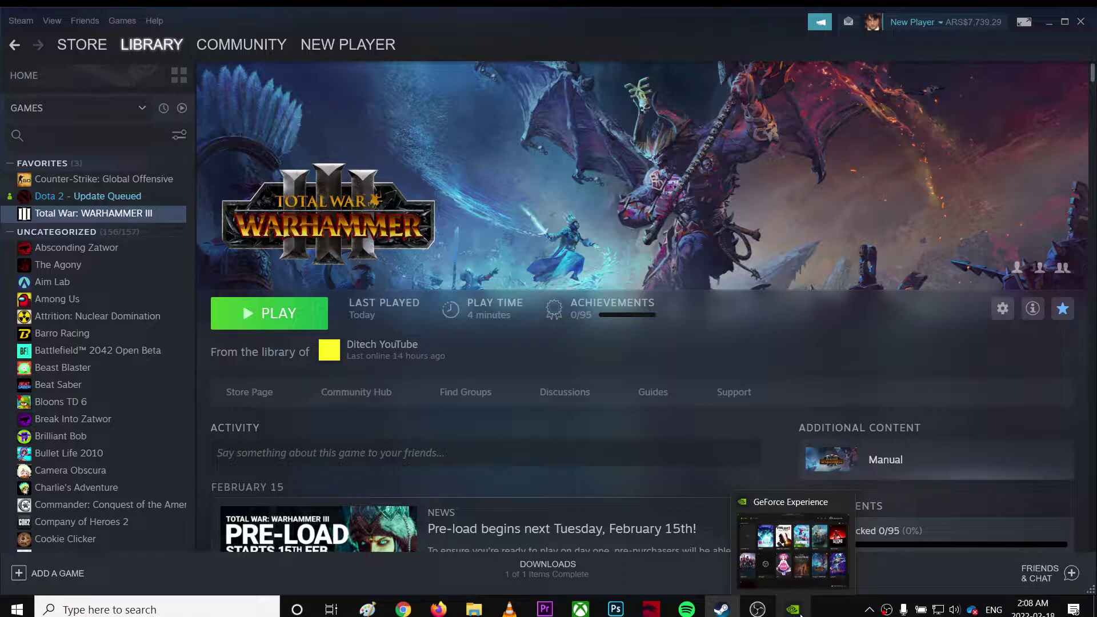
pyautogui.click(793, 610)
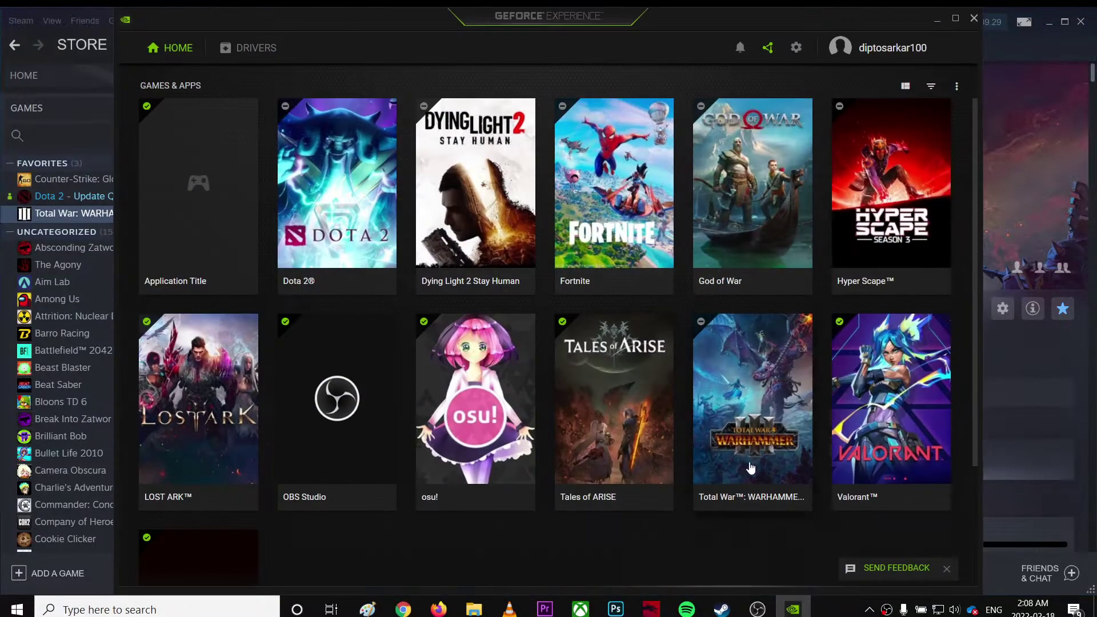
pyautogui.click(959, 19)
pyautogui.moveTo(496, 399)
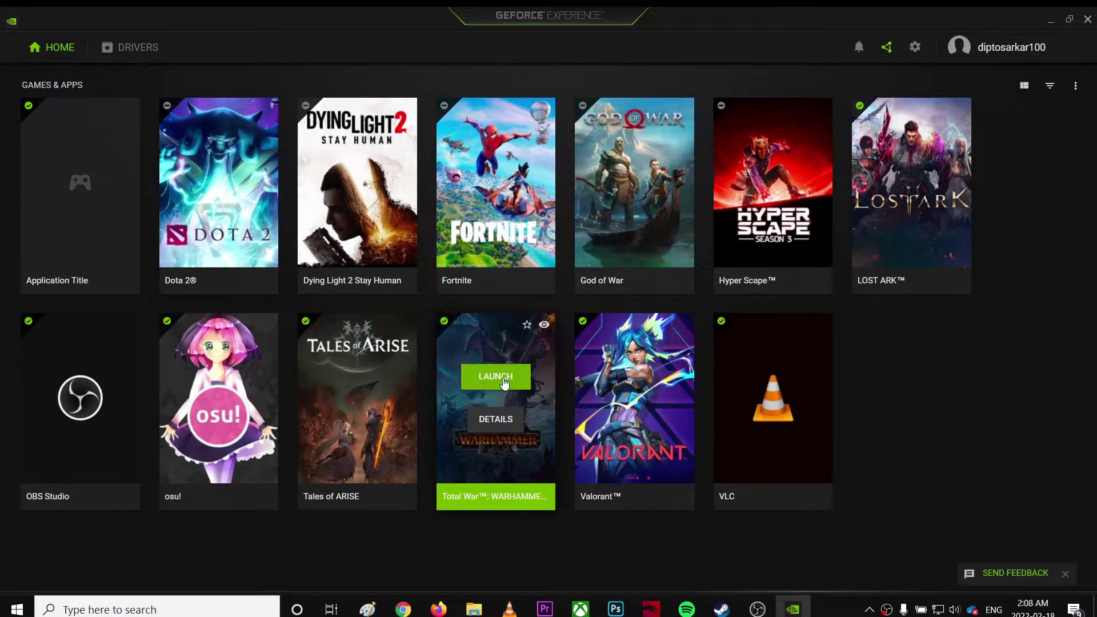
pyautogui.click(495, 420)
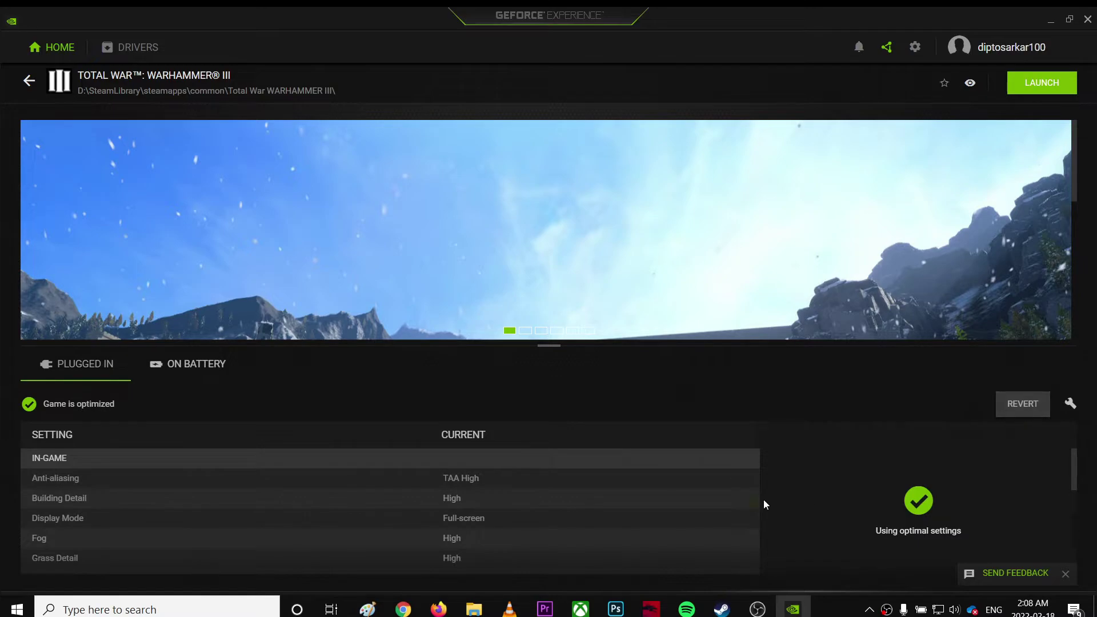
pyautogui.scroll(-3, 764, 500)
pyautogui.scroll(-3, 765, 502)
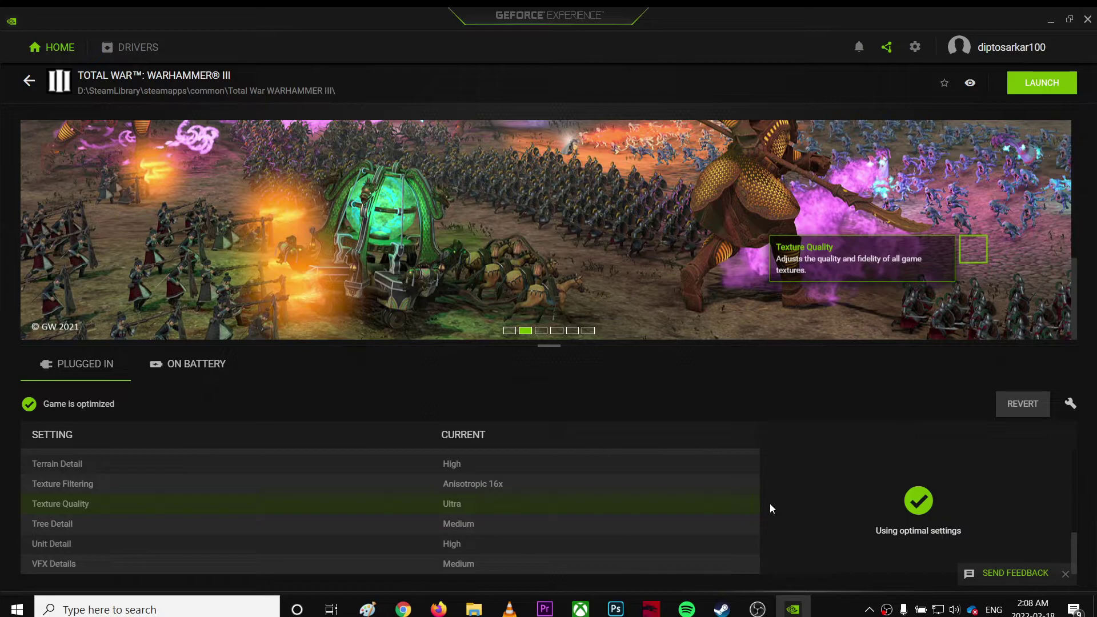
pyautogui.scroll(3, 770, 504)
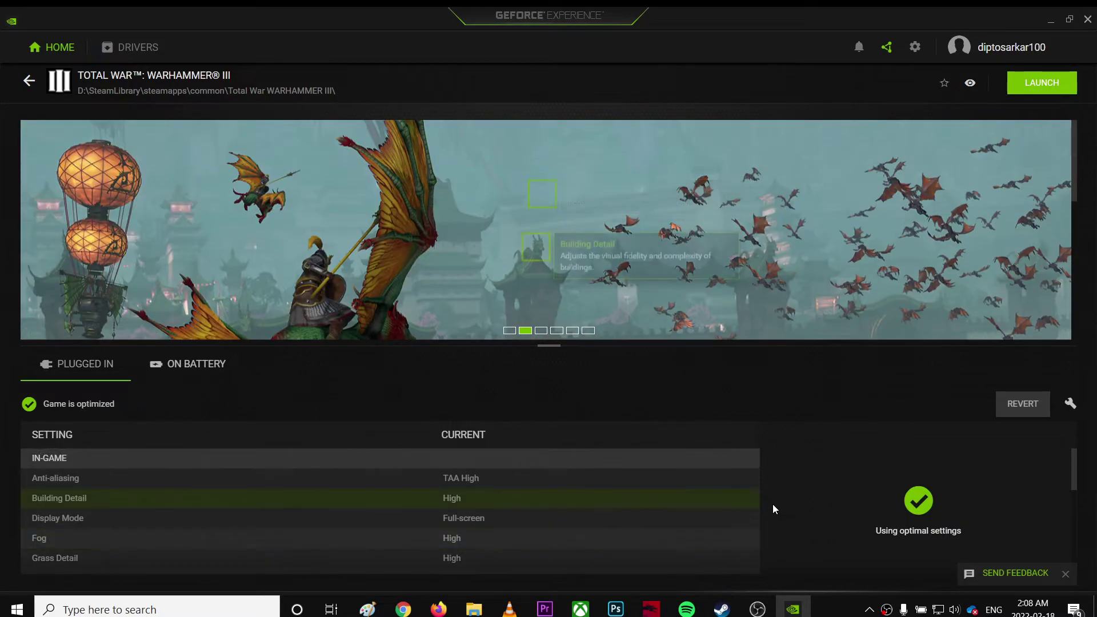
# Close GeForce Experience and view the RTX 3060 Laptop GPU in Task Manager's Performance view
pyautogui.click(1088, 21)
pyautogui.rightClick(795, 605)
pyautogui.click(840, 551)
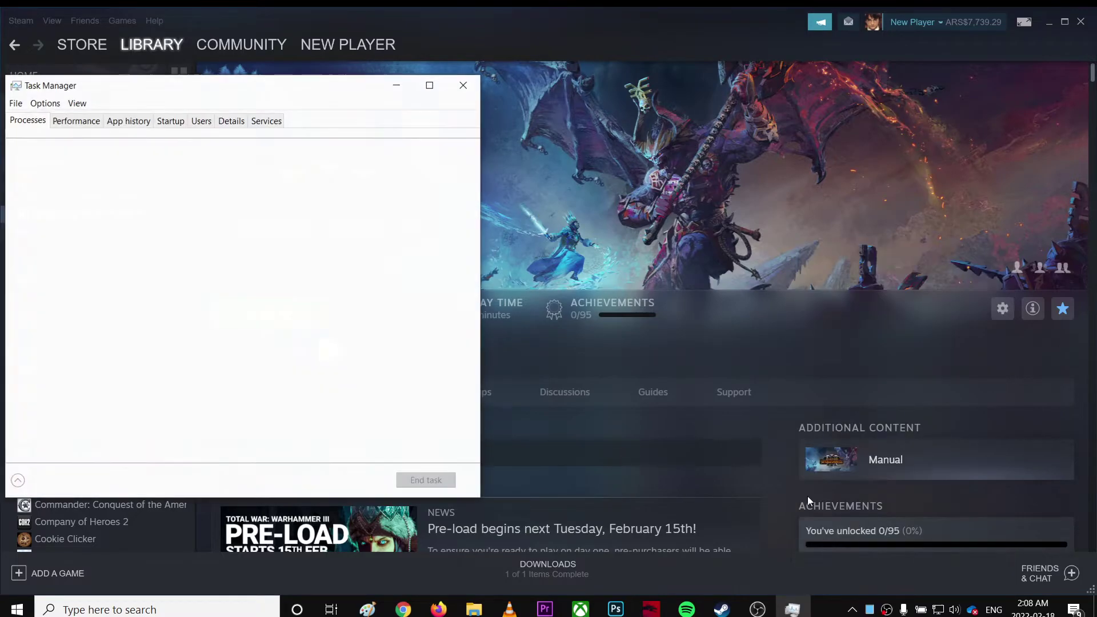
pyautogui.click(77, 120)
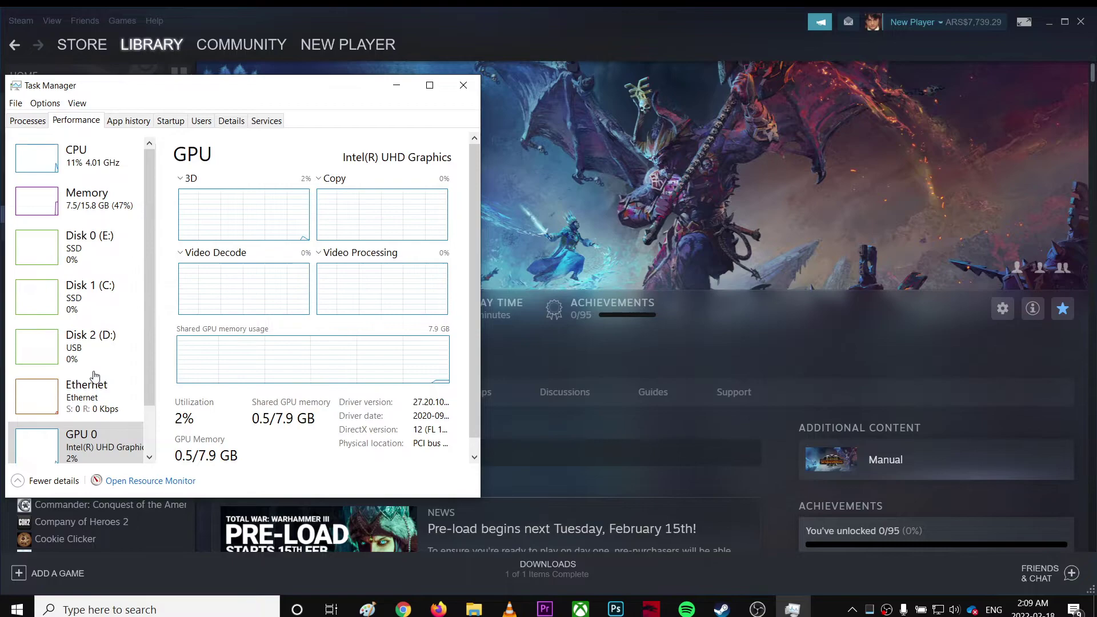
pyautogui.scroll(-1, 150, 369)
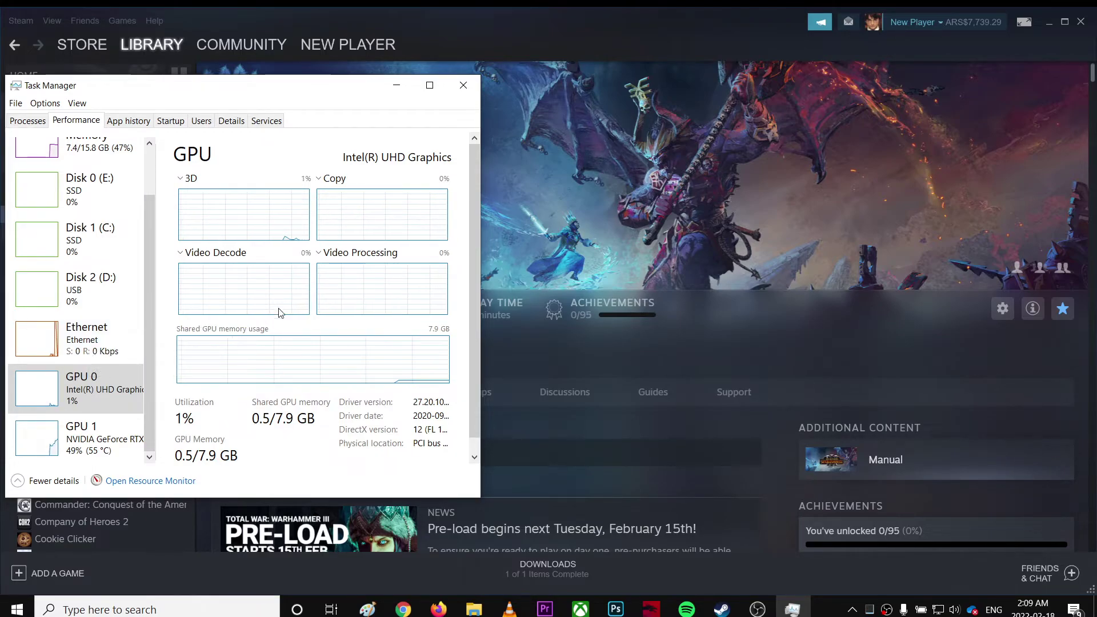
pyautogui.click(82, 437)
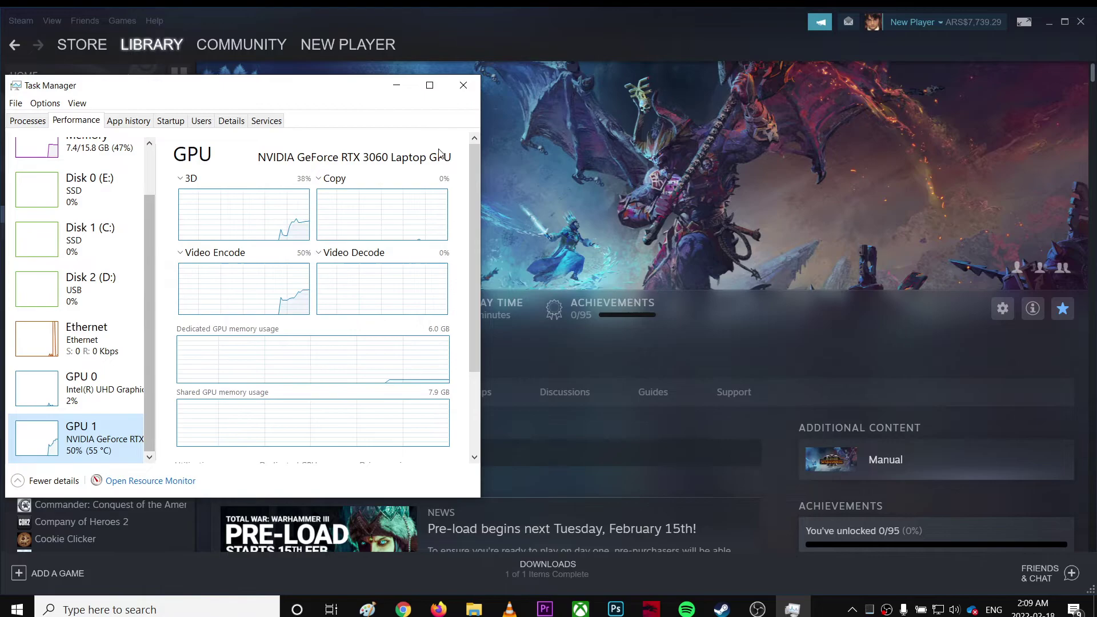
pyautogui.click(464, 85)
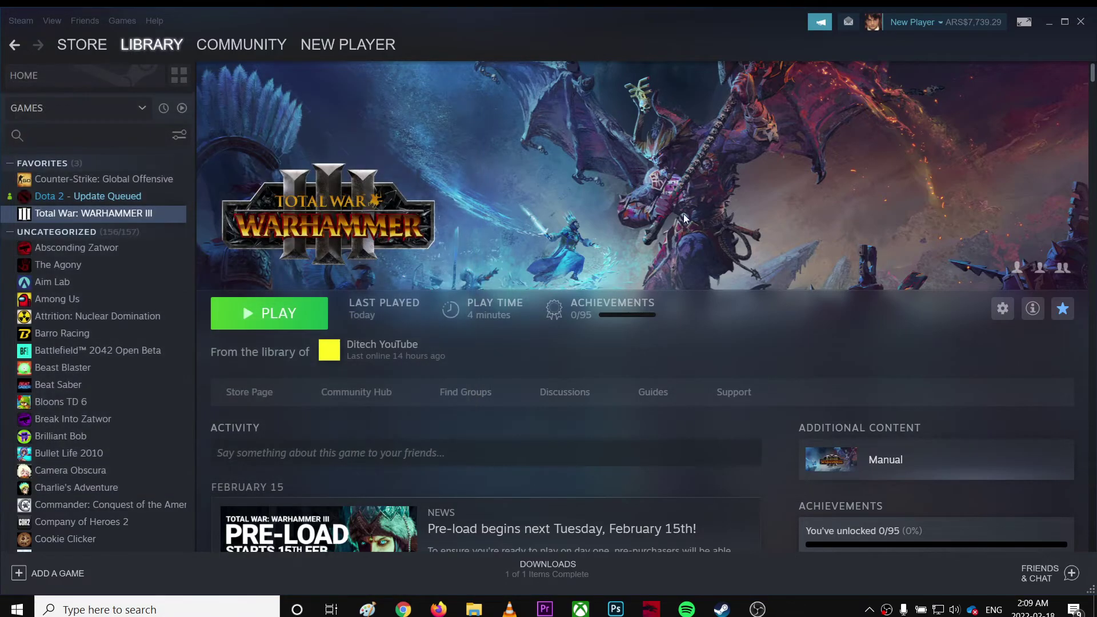